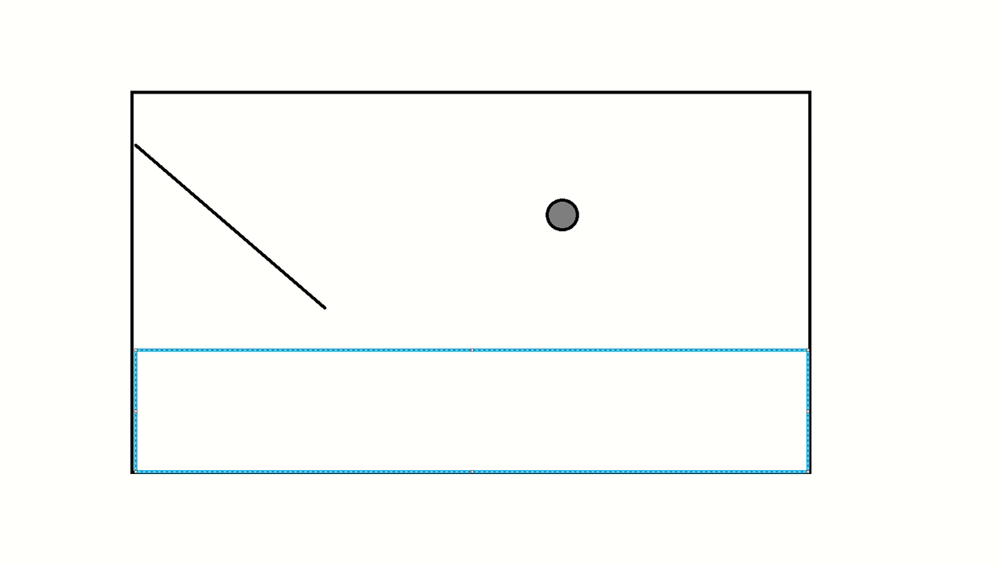
# Deselect the finished blue-outlined water rectangle along the bottom of the room.
pyautogui.press('Escape')
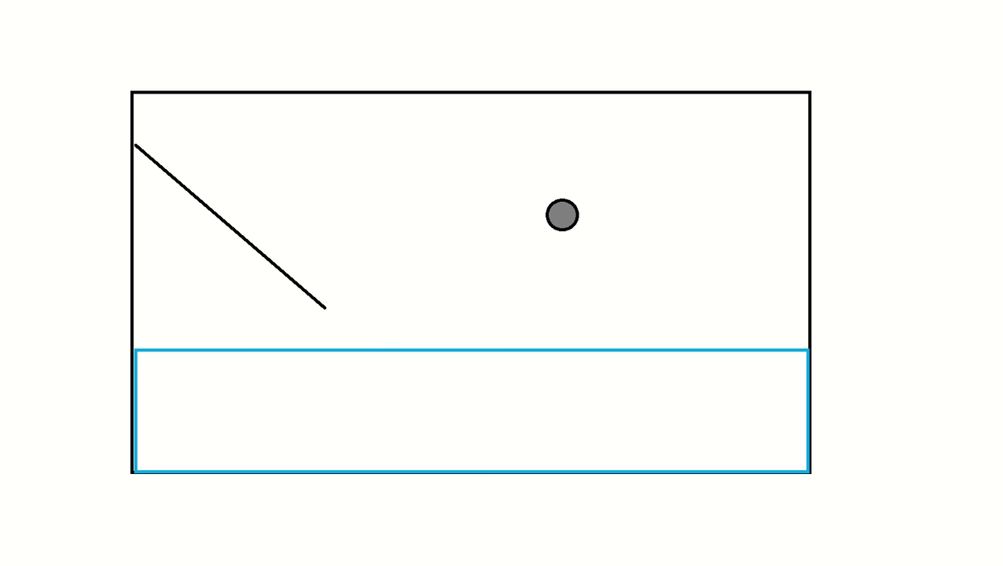